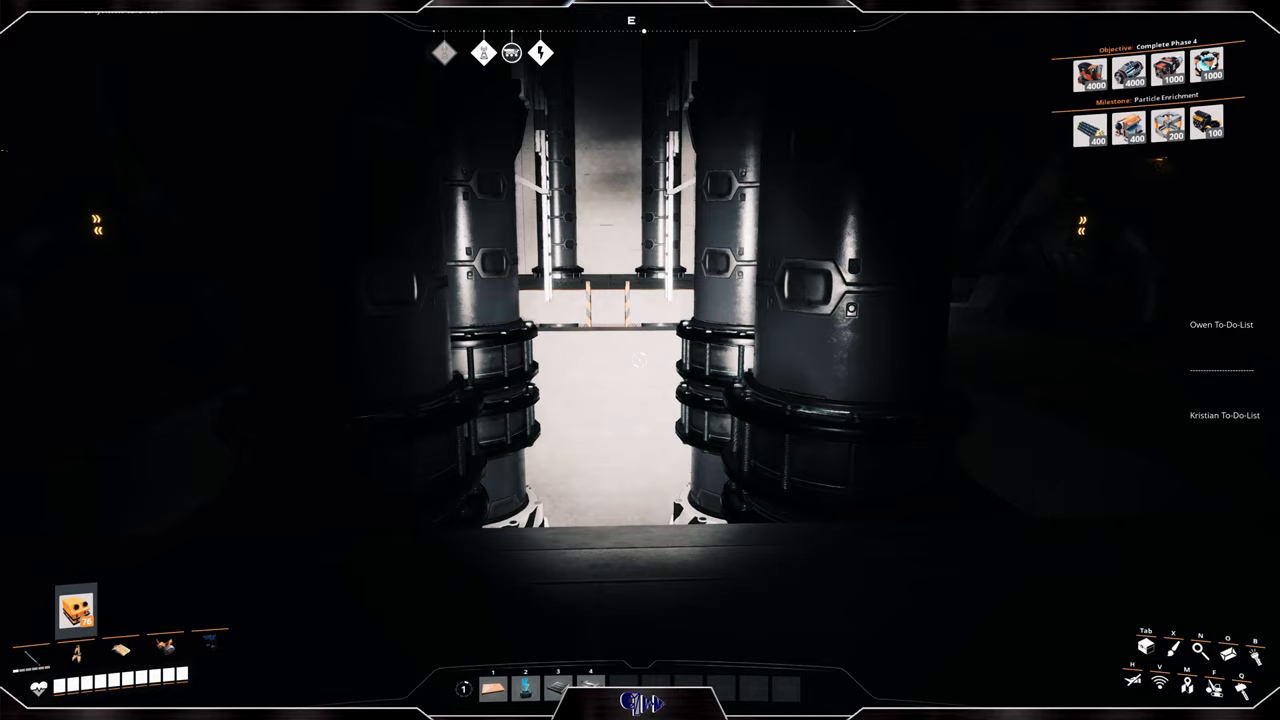
- Place 1 m foundations from the Builder tab in the gap between the pumps
key(q)
click(401, 228)
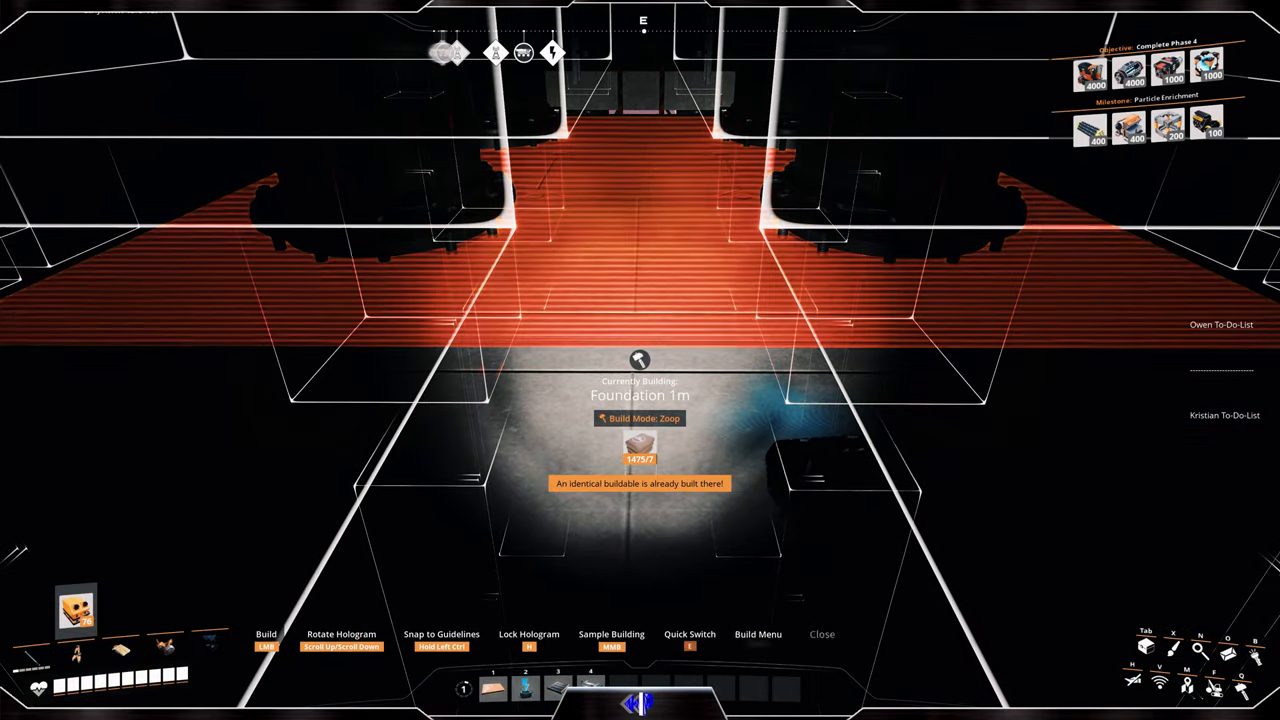
click(640, 360)
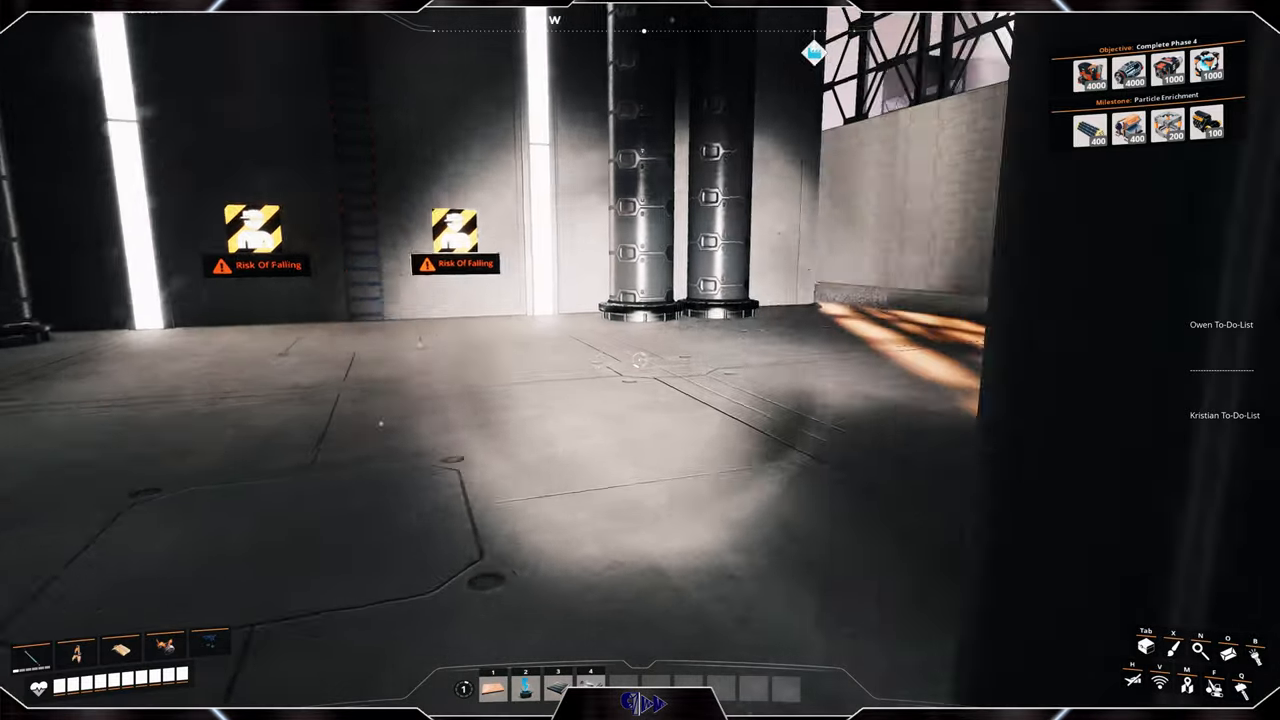
- Dismantle the floor foundation inside the tower base with the F dismantle mode
key(f)
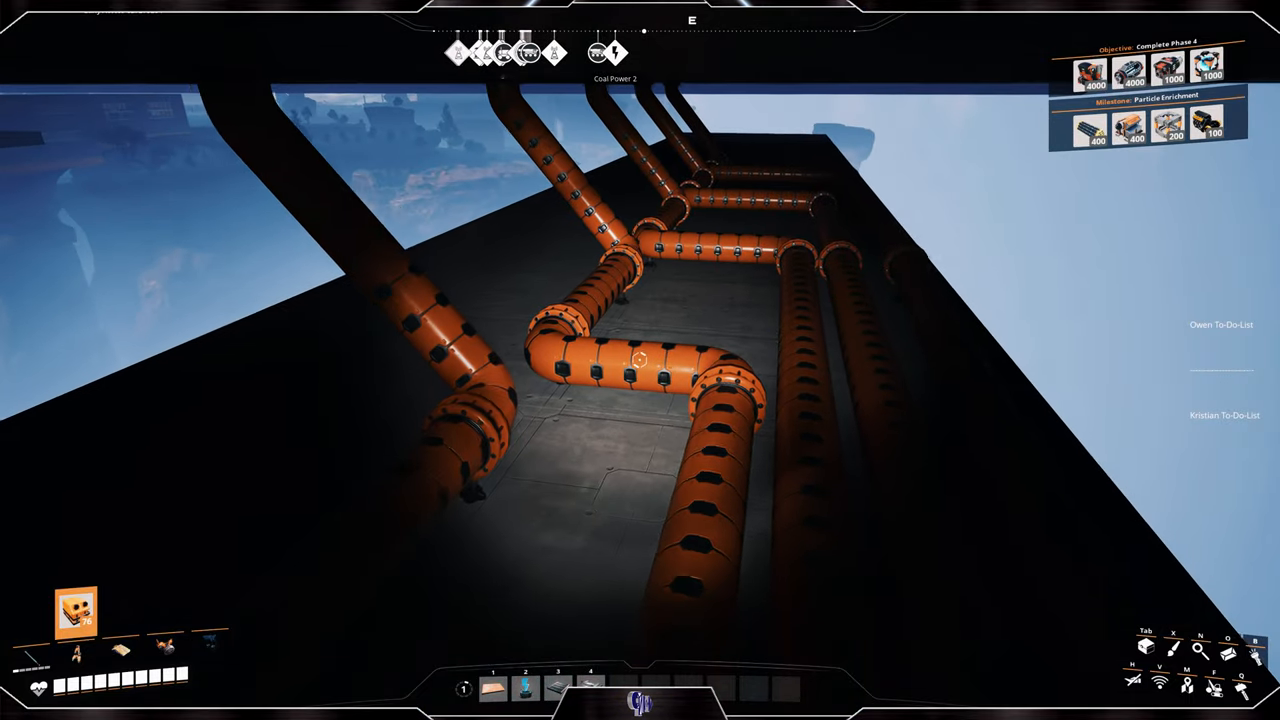
- Fly down among the pipe rows under the towers and over to the far junctions
key(w)
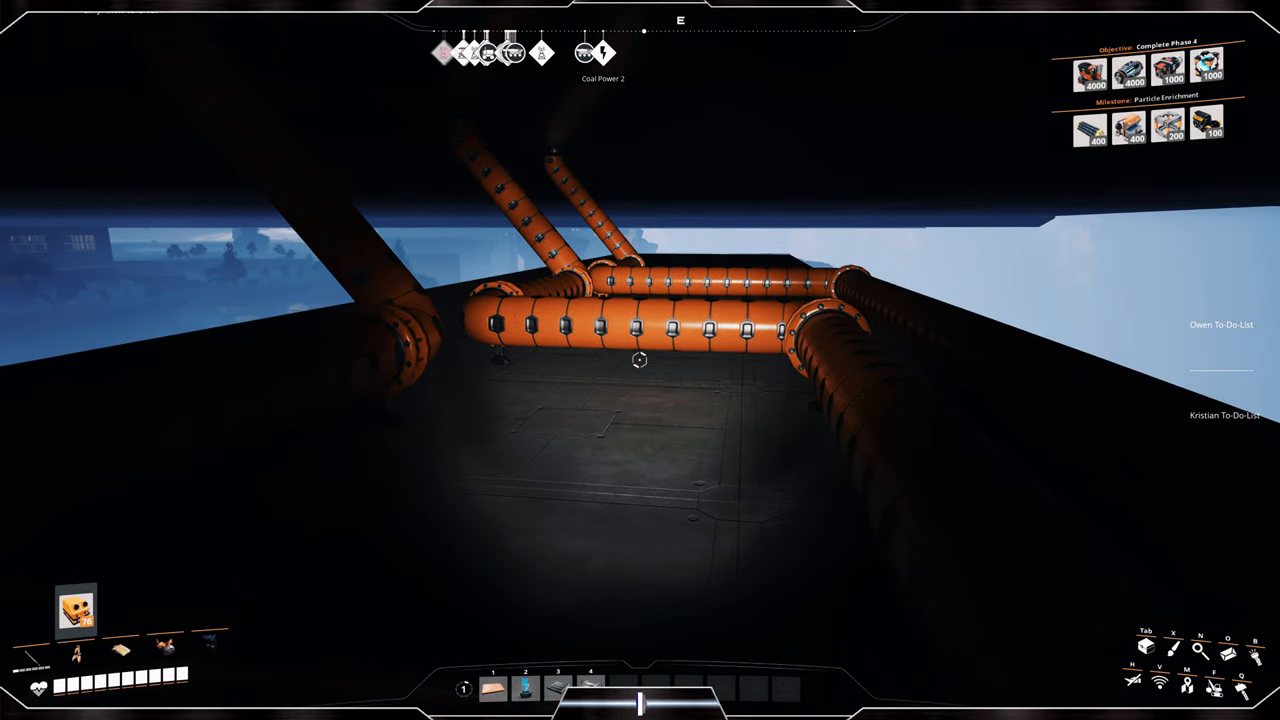
key(space)
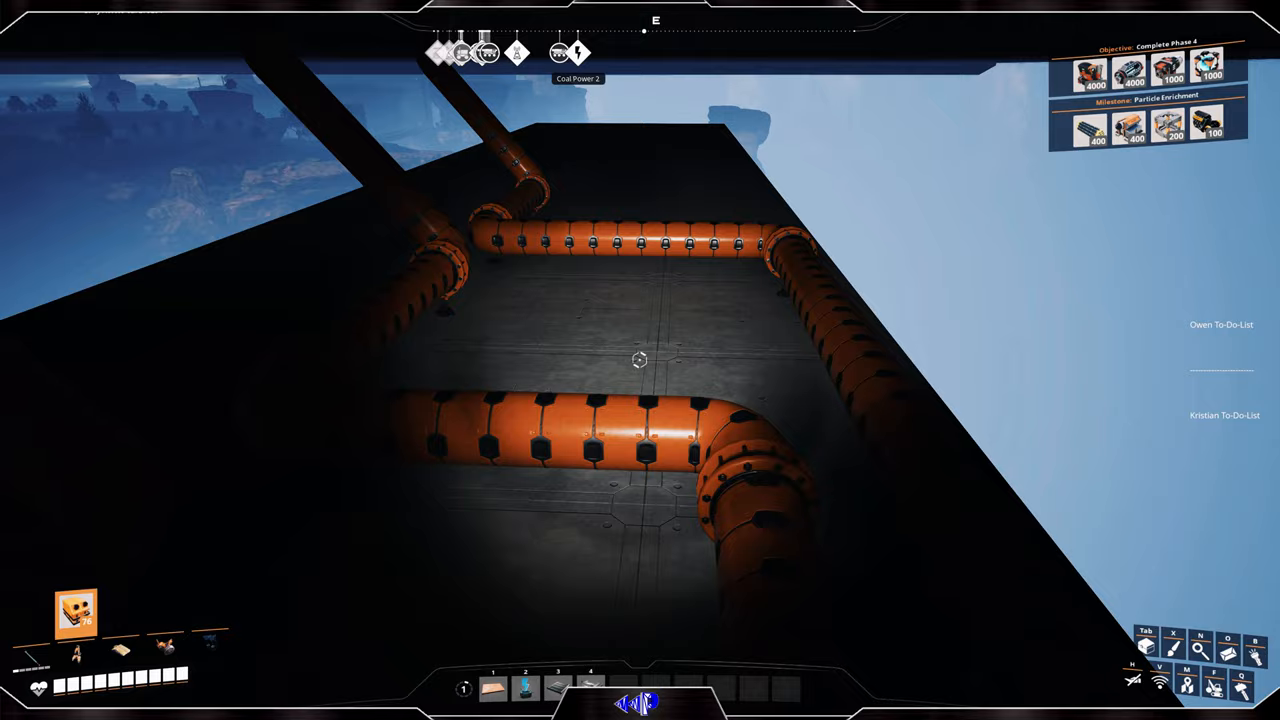
key(w)
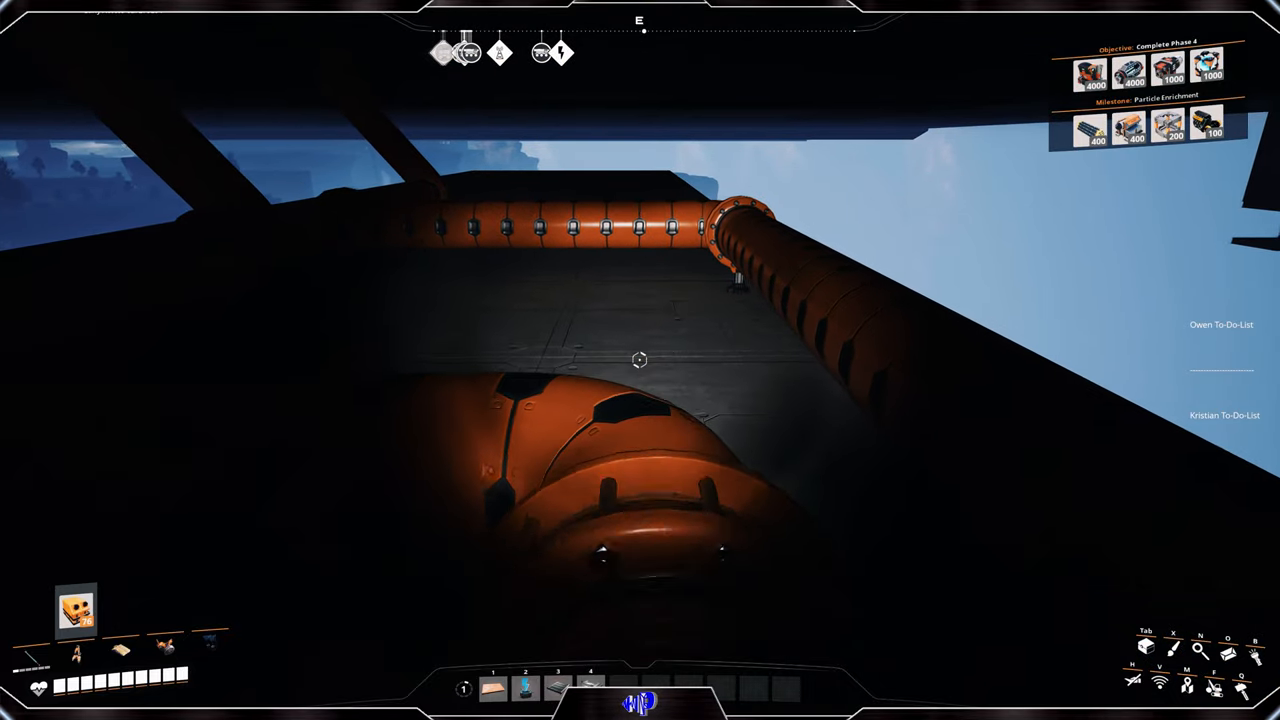
key(w)
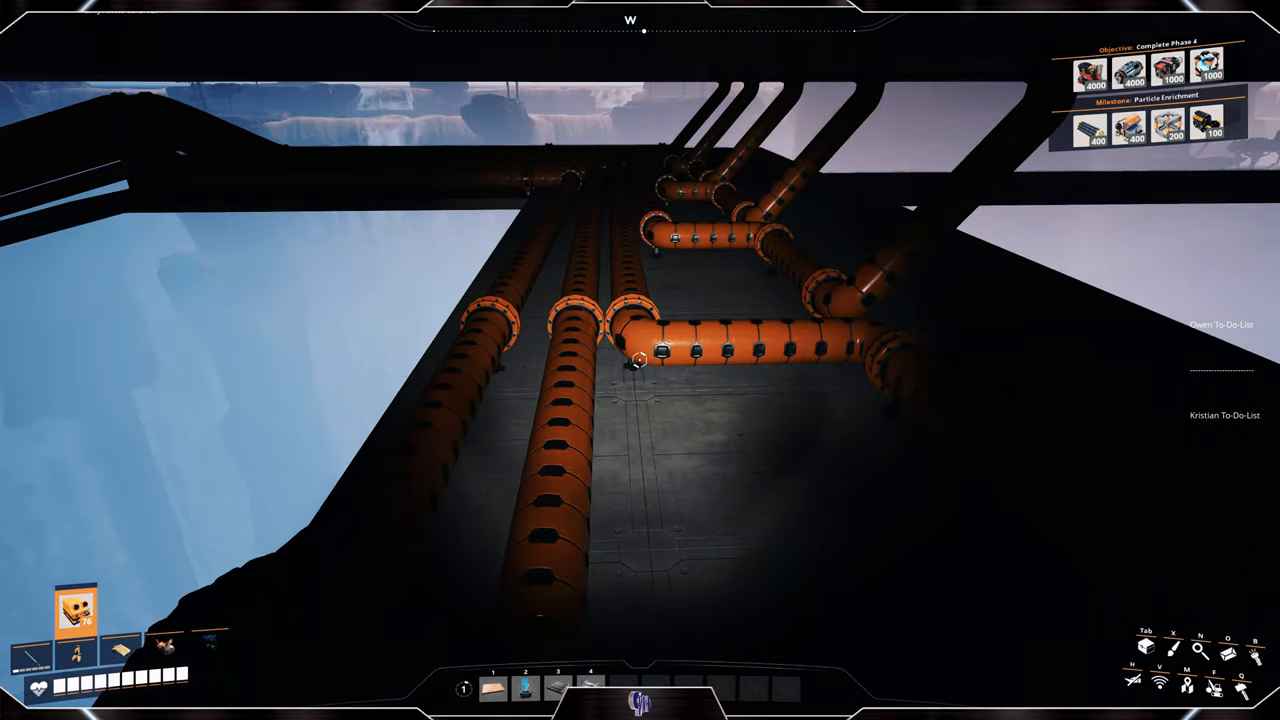
key(c)
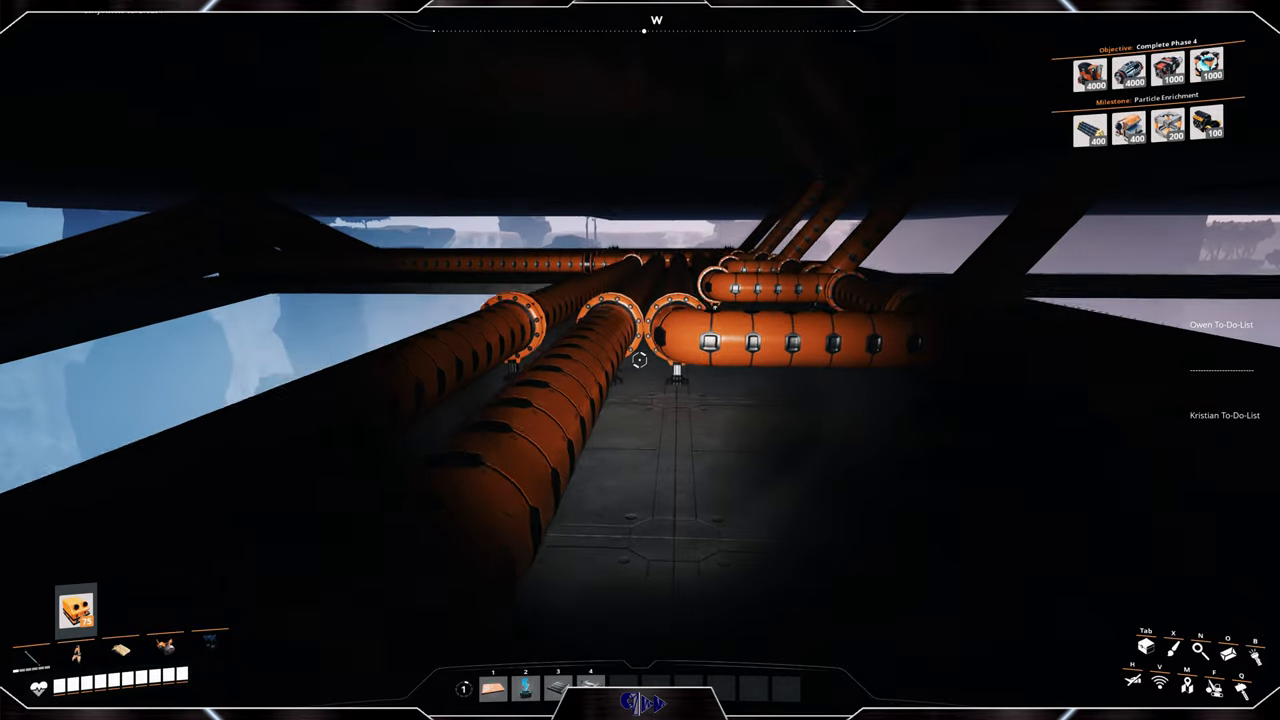
key(w)
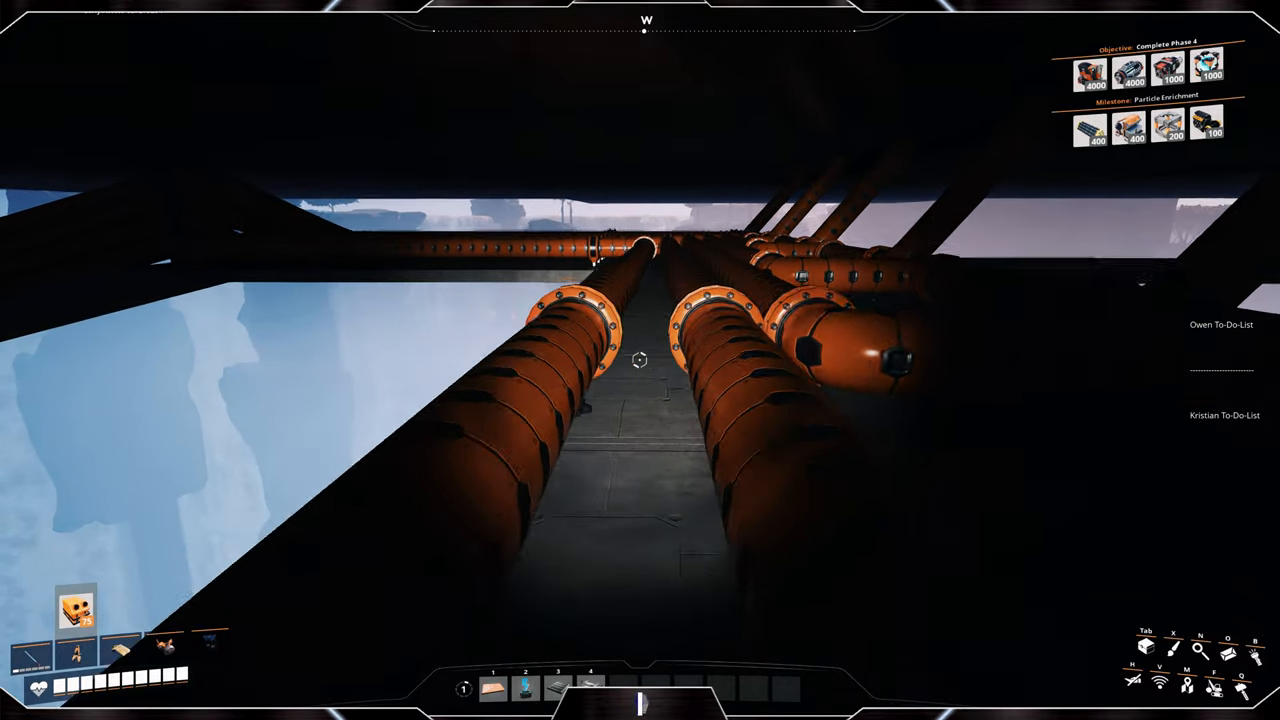
key(w)
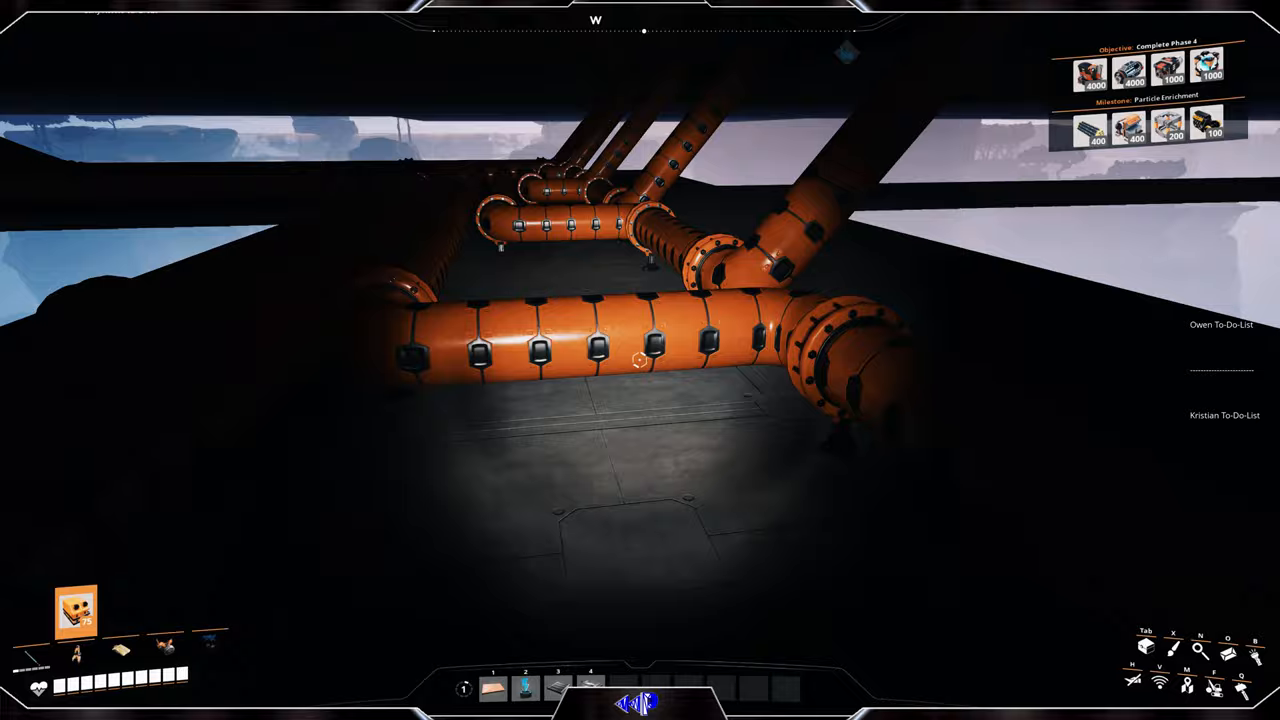
key(c)
key(w)
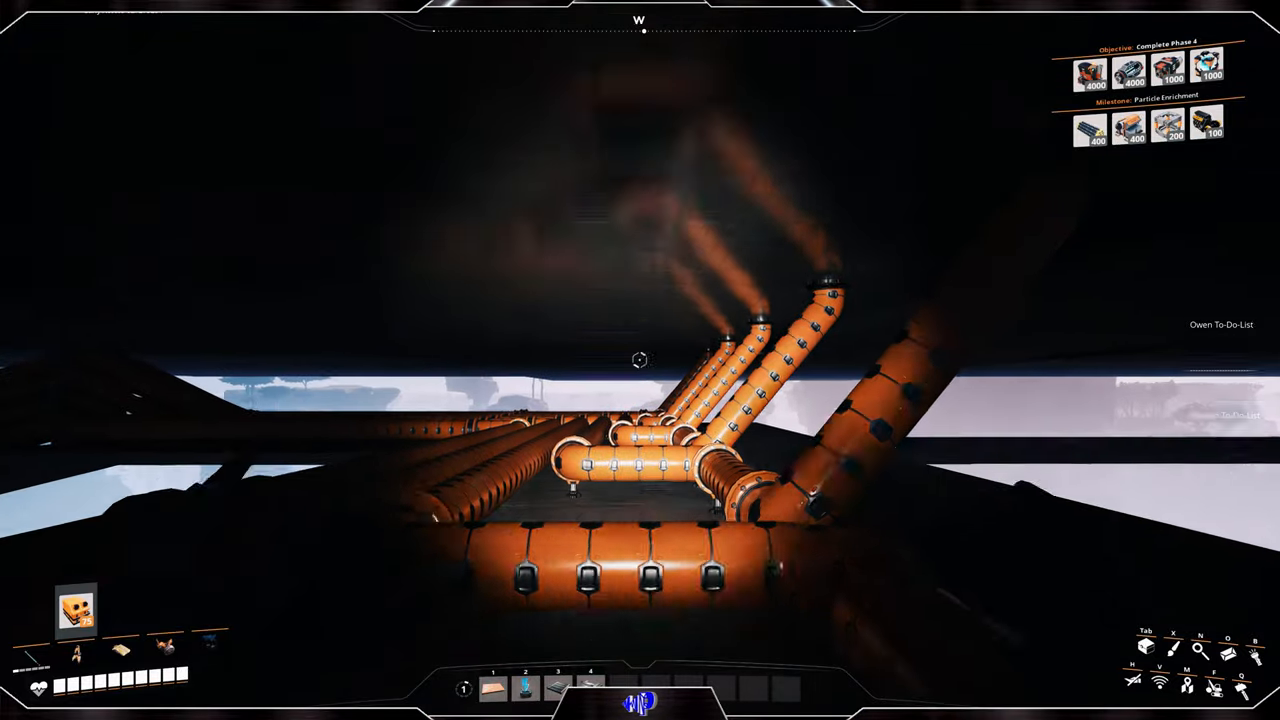
- View the structure from afar, then follow the long pipe run and circle beneath the supports back to the orange pipe bundle
key(s)
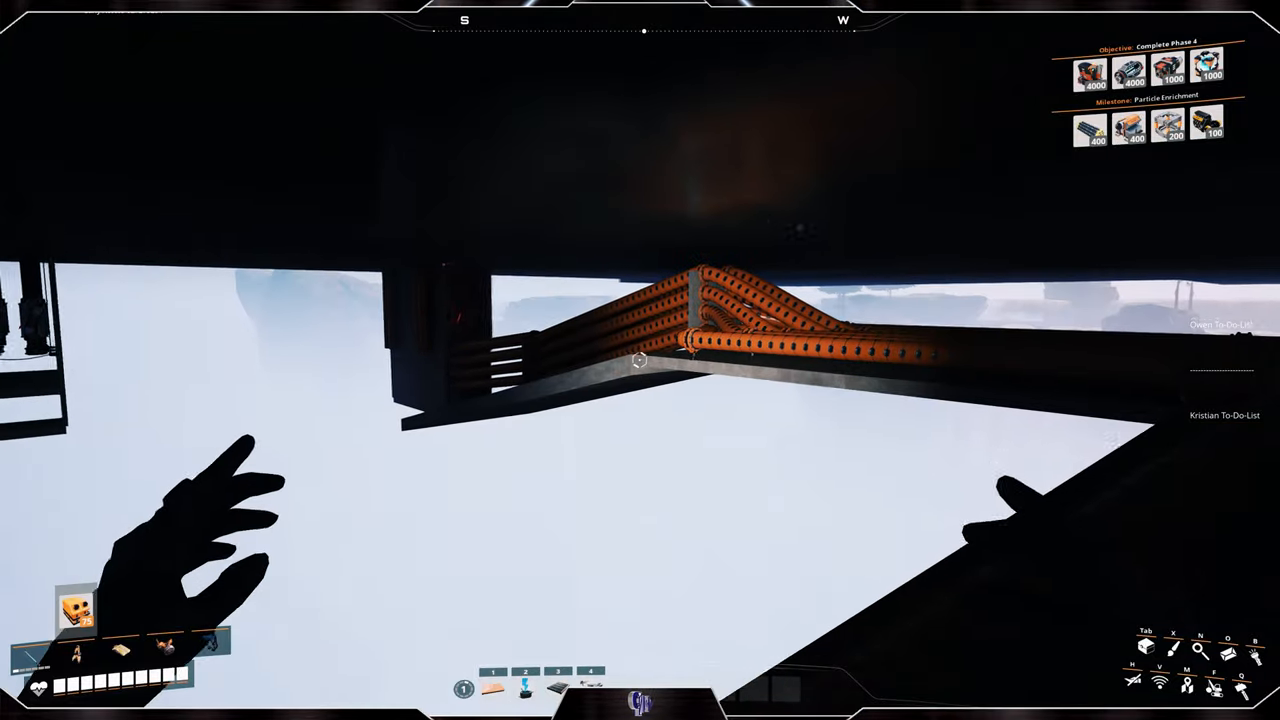
key(w)
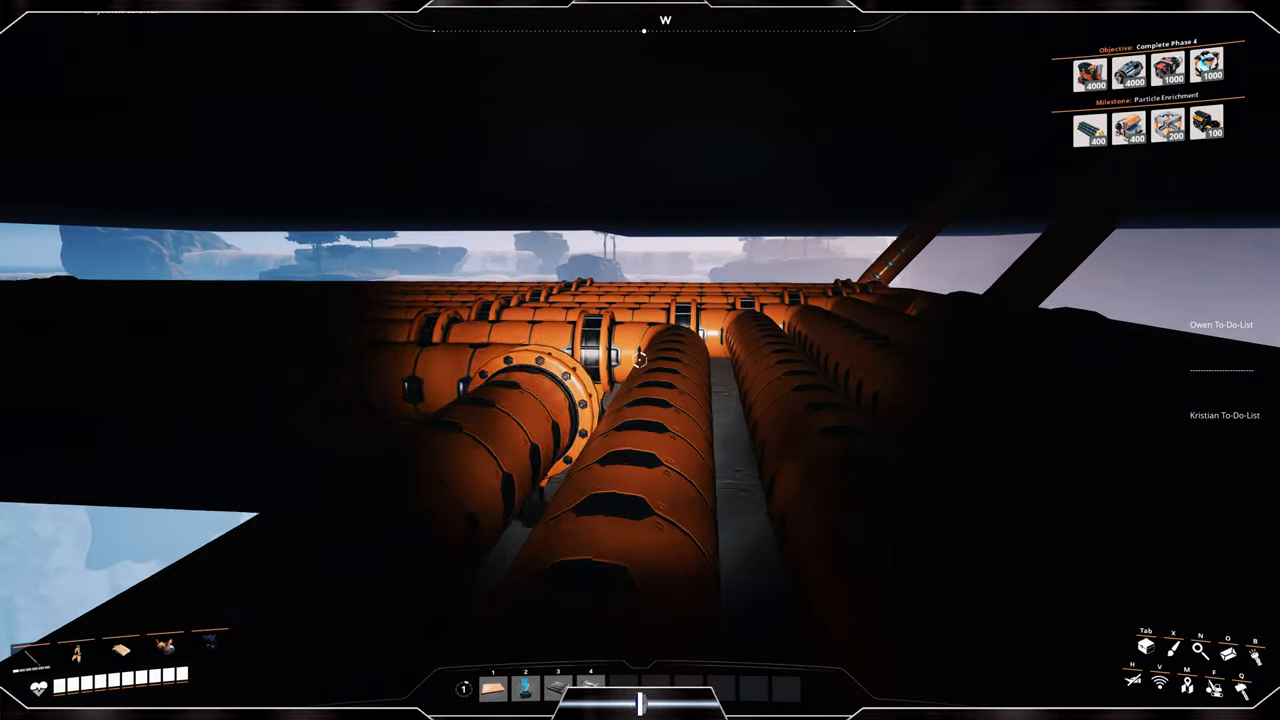
key(w)
key(w)
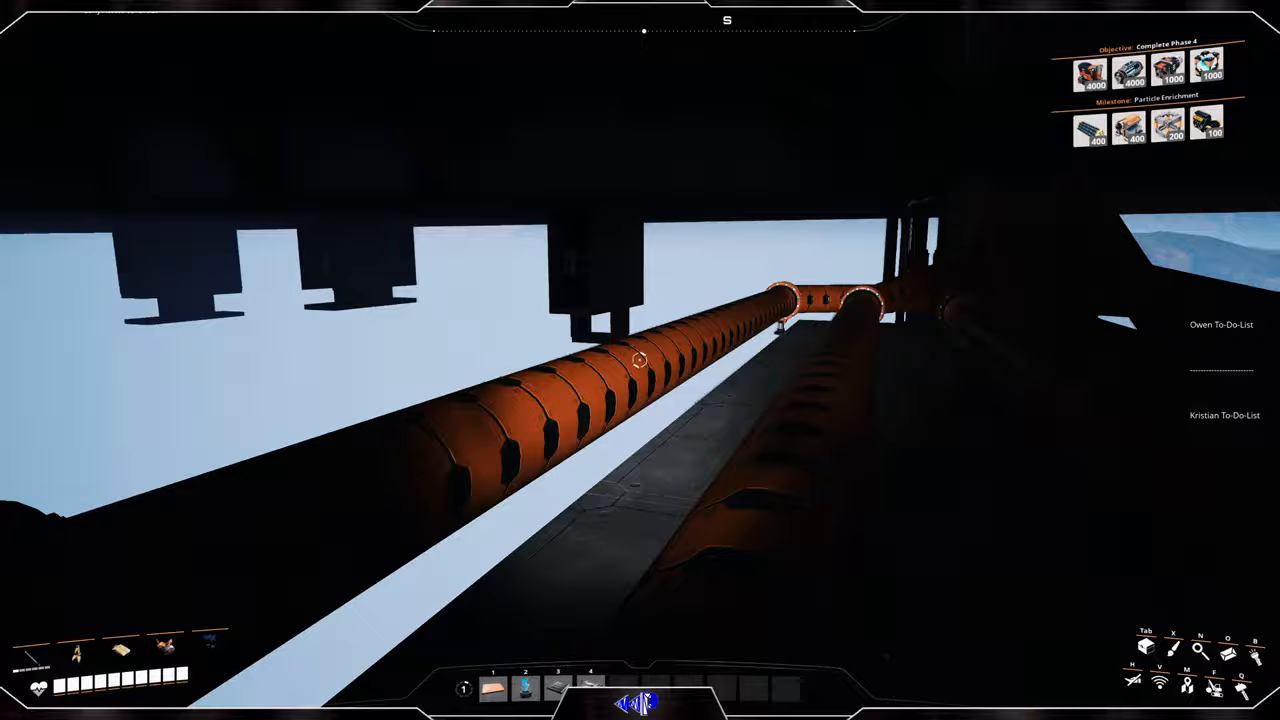
key(w)
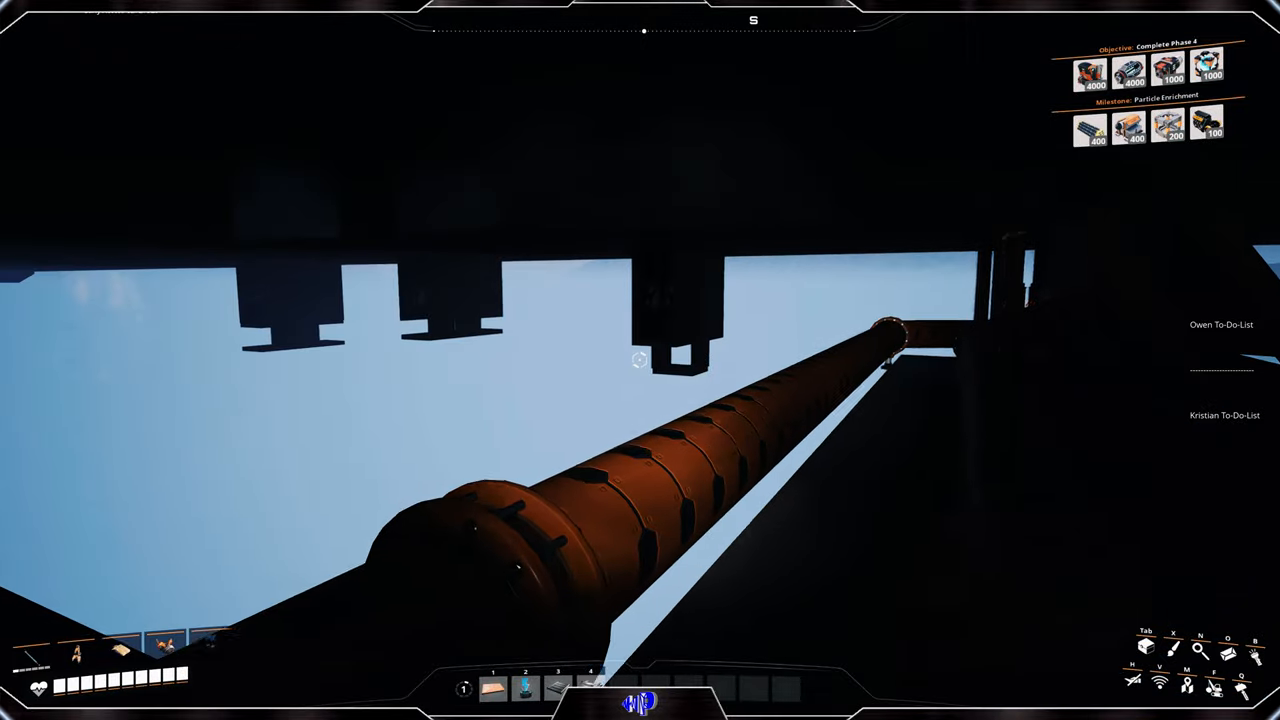
key(w)
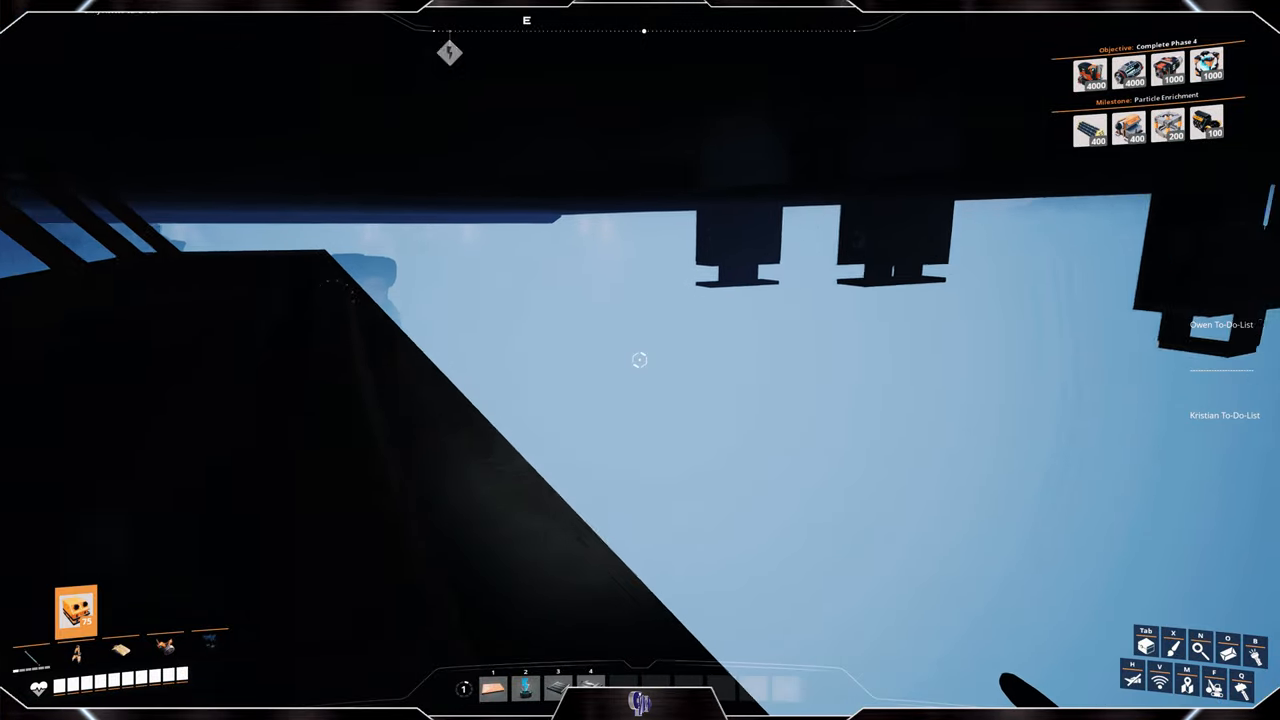
key(w)
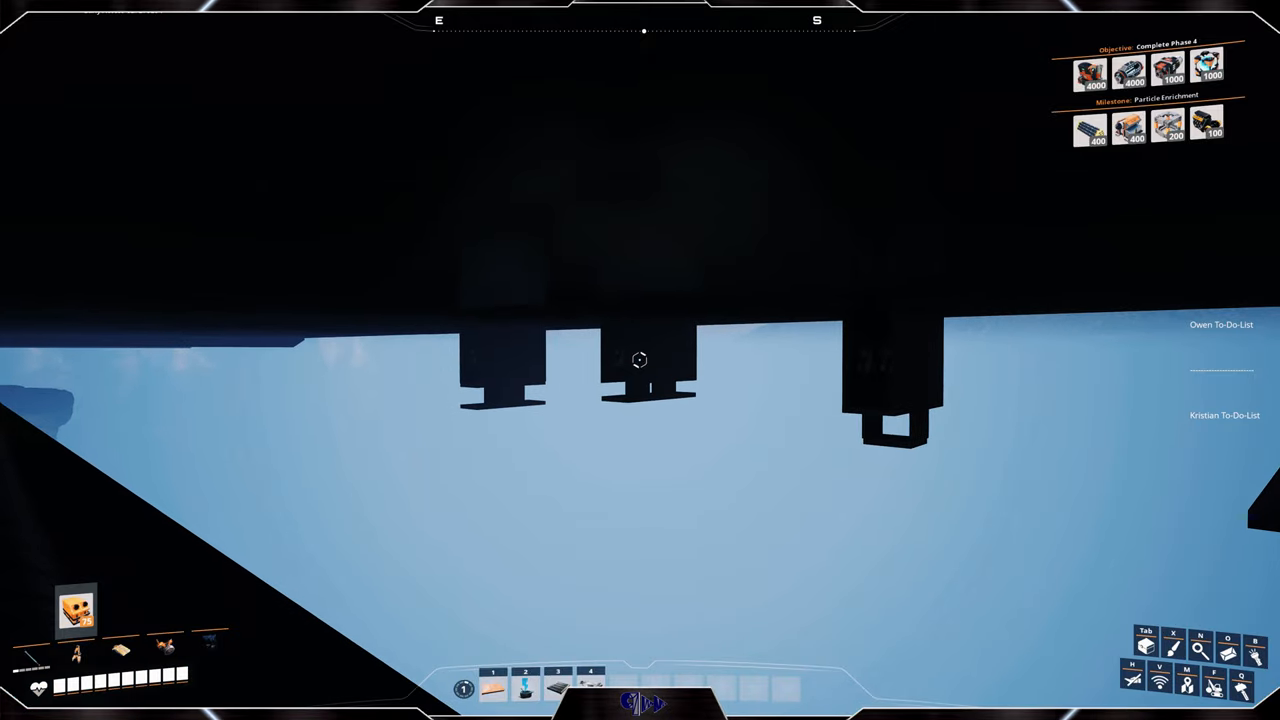
key(w)
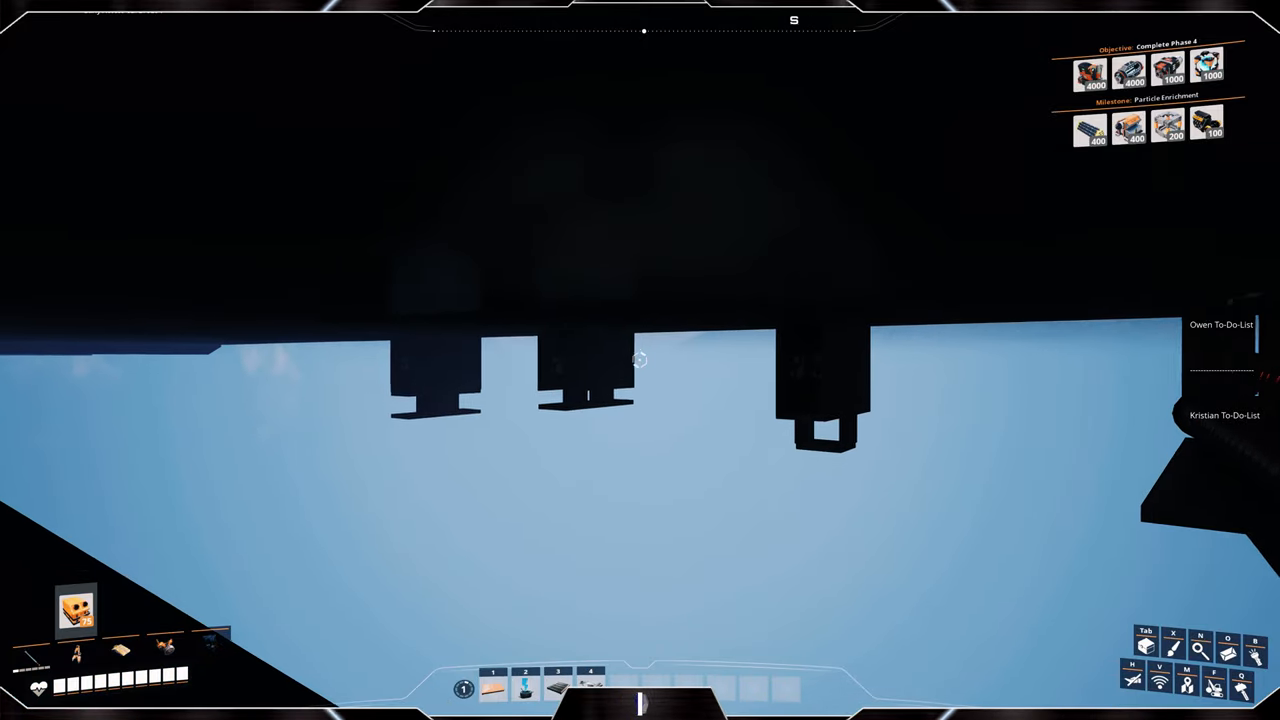
key(w)
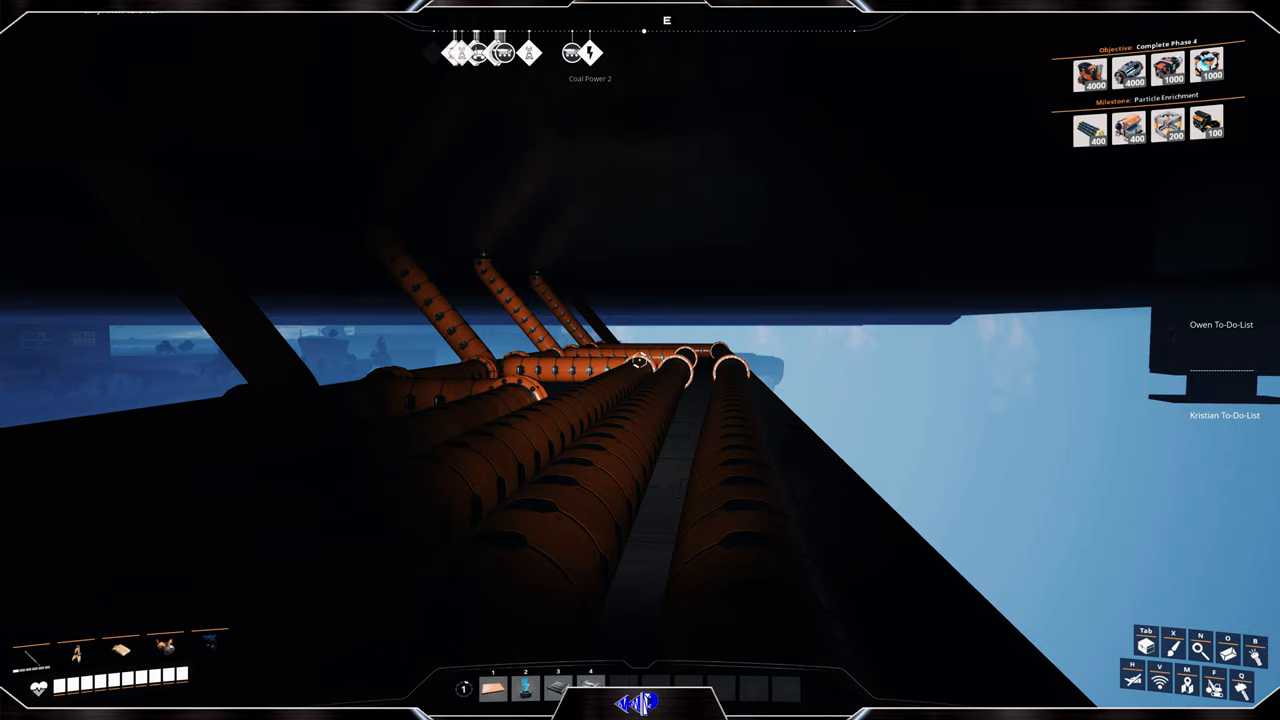
key(w)
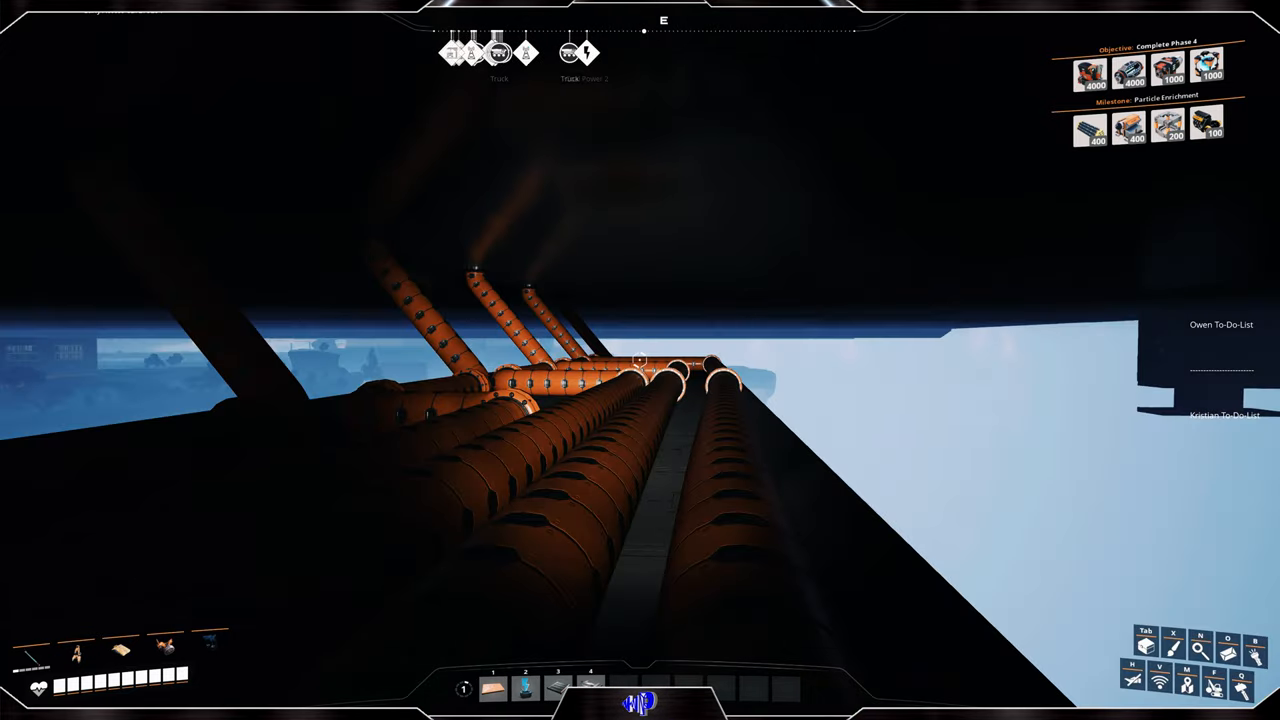